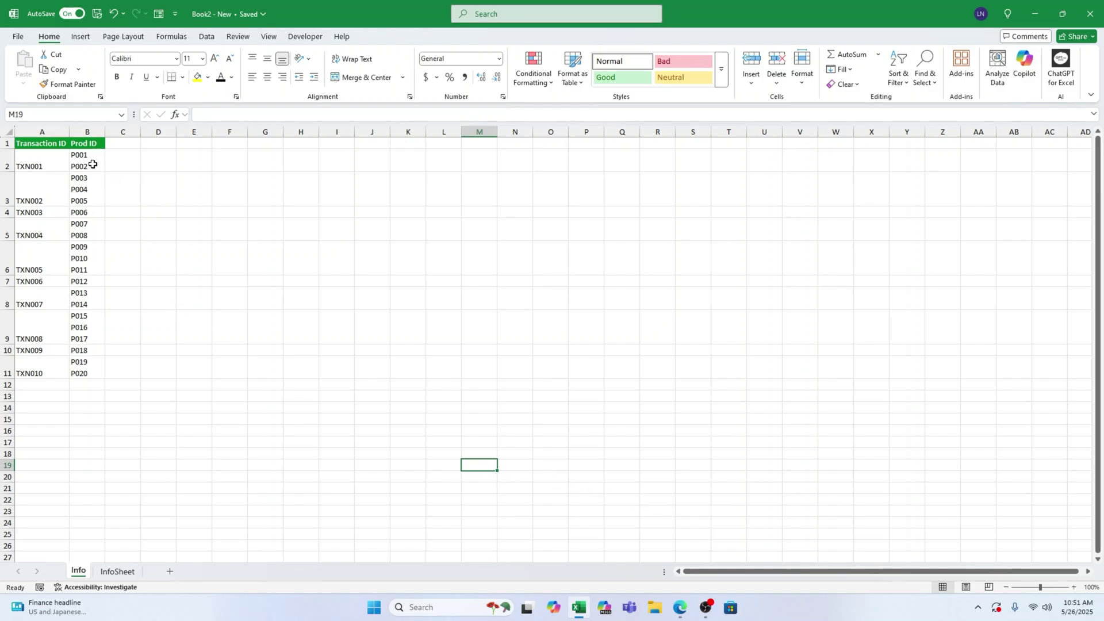
Select Prod ID cells B2:B11 and start Text to Columns, keeping the Delimited type
left_click_drag(88, 156, 83, 362)
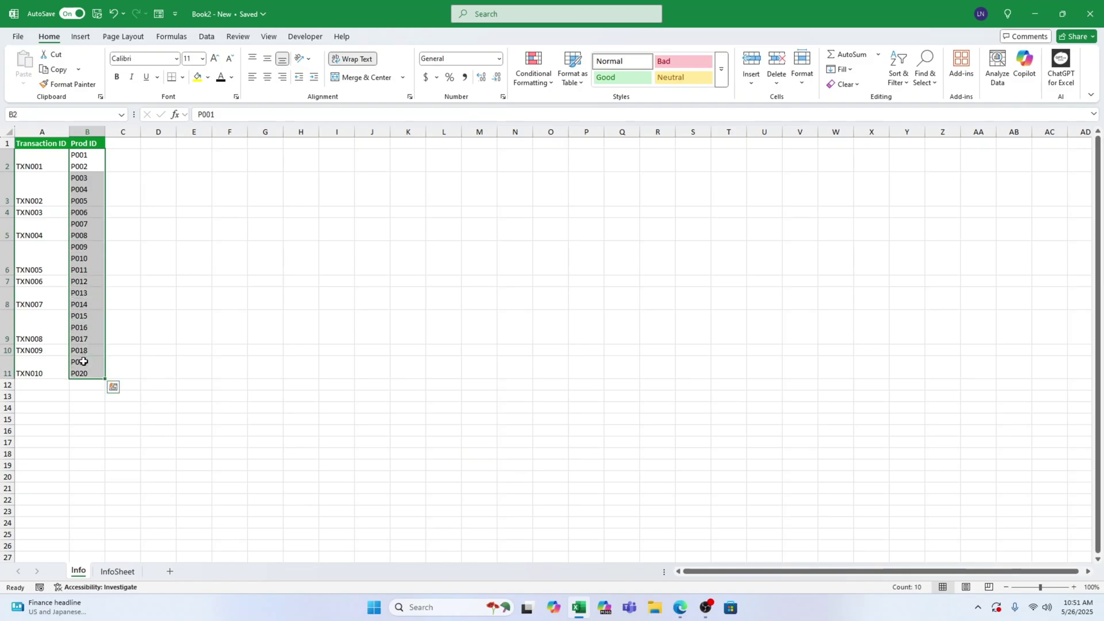
left_click(210, 38)
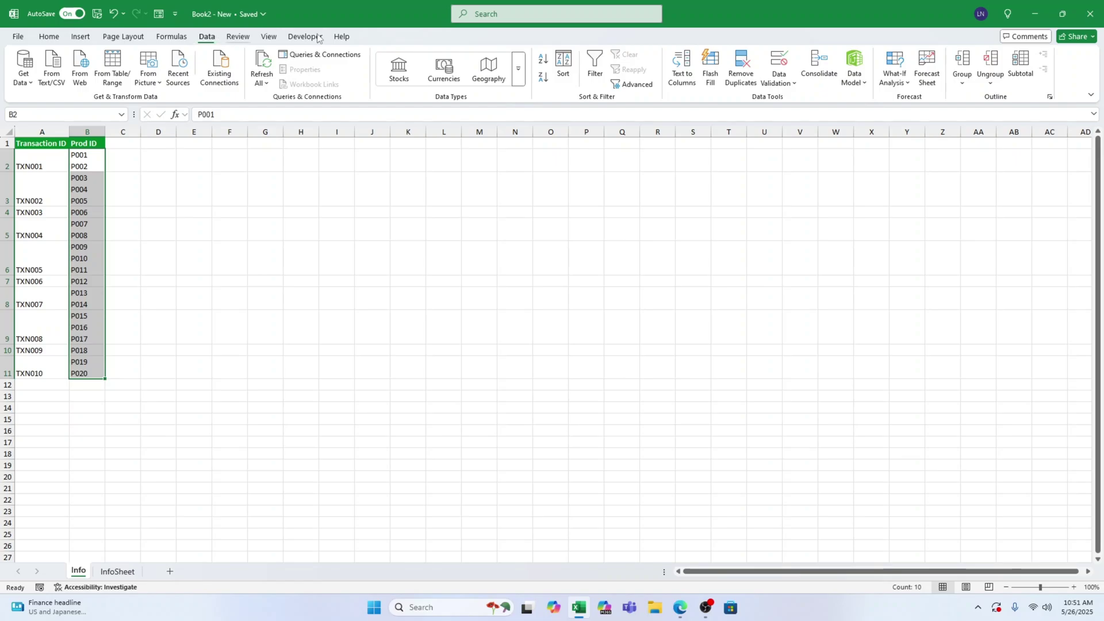
left_click(679, 61)
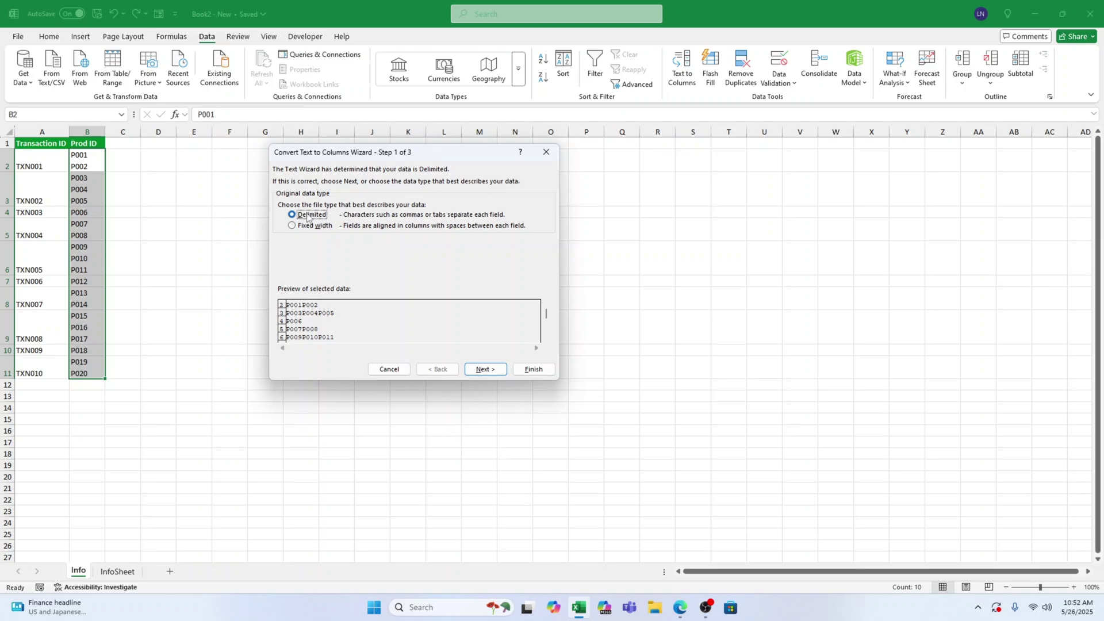
left_click(470, 373)
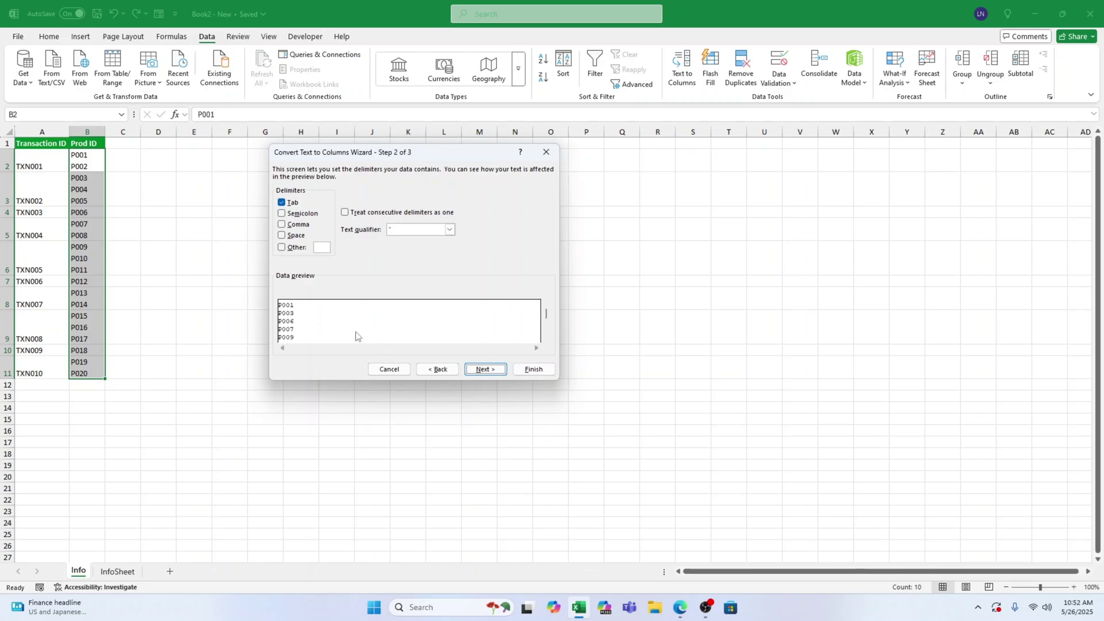
Set a line-break (Ctrl+J) as the Other delimiter and advance to column formatting
left_click(281, 247)
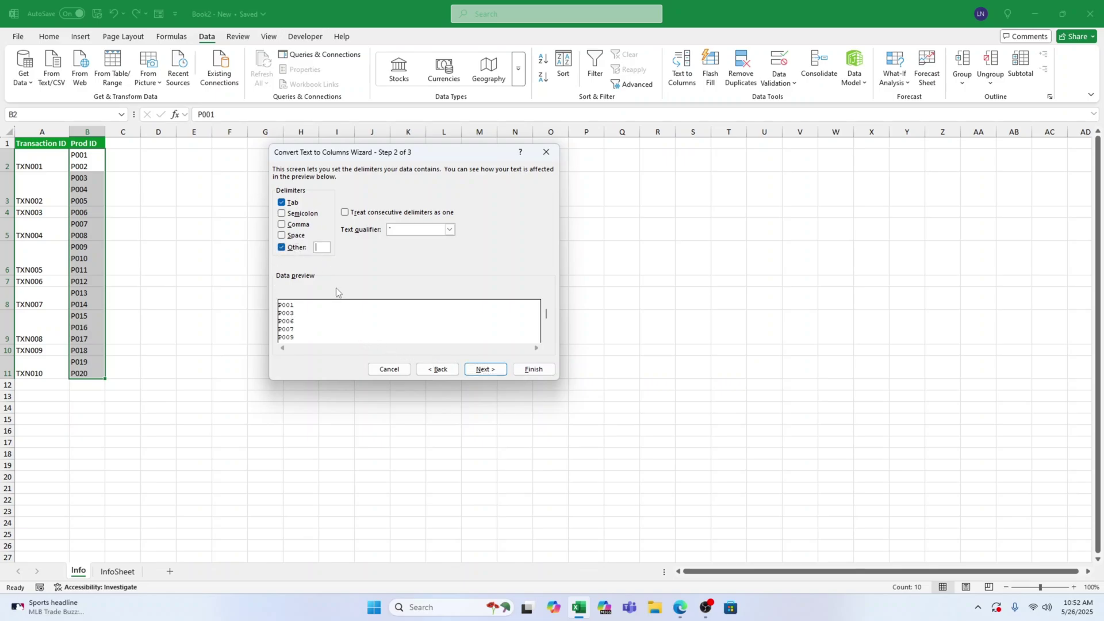
type(".")
left_click(483, 369)
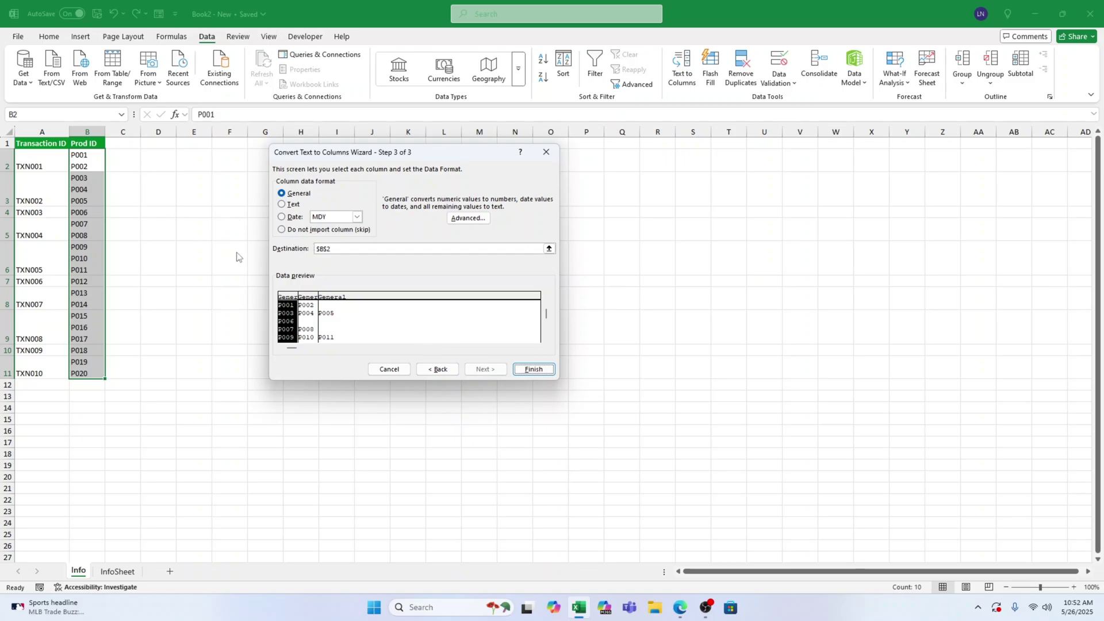
Finish the split into columns B–D, inspect it, then undo to restore the stacked Prod IDs
left_click(530, 373)
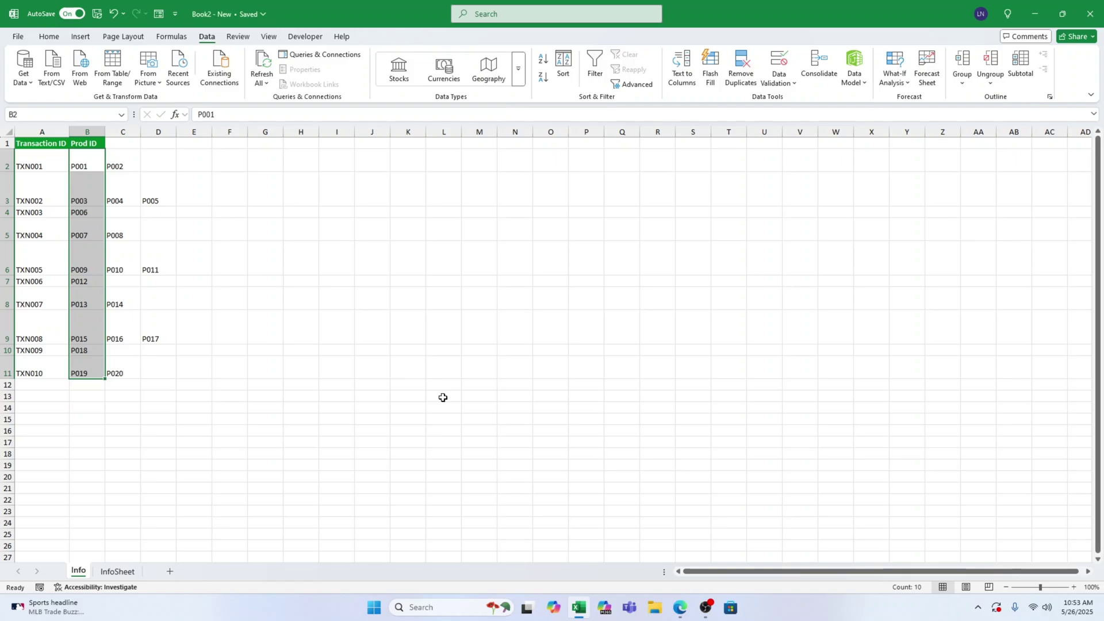
left_click(442, 397)
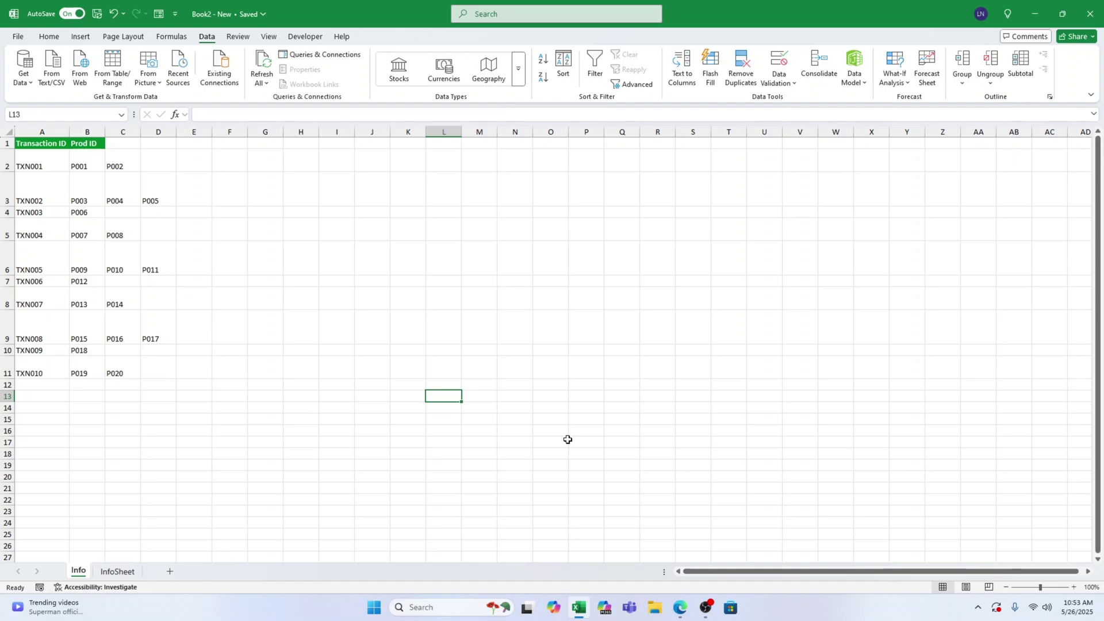
left_click(113, 14)
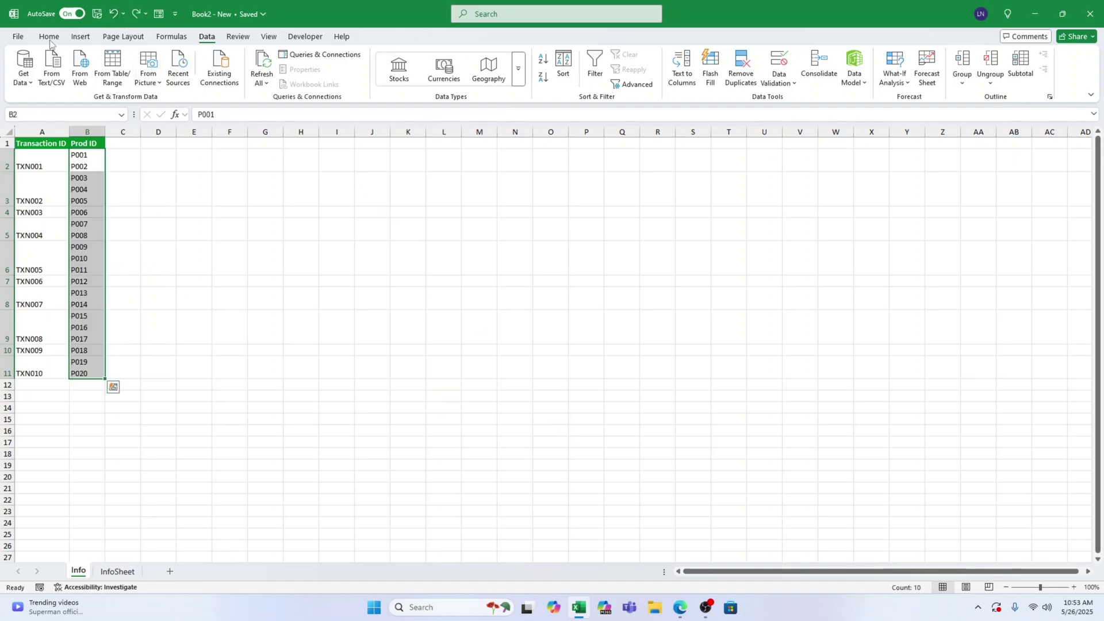
left_click(49, 37)
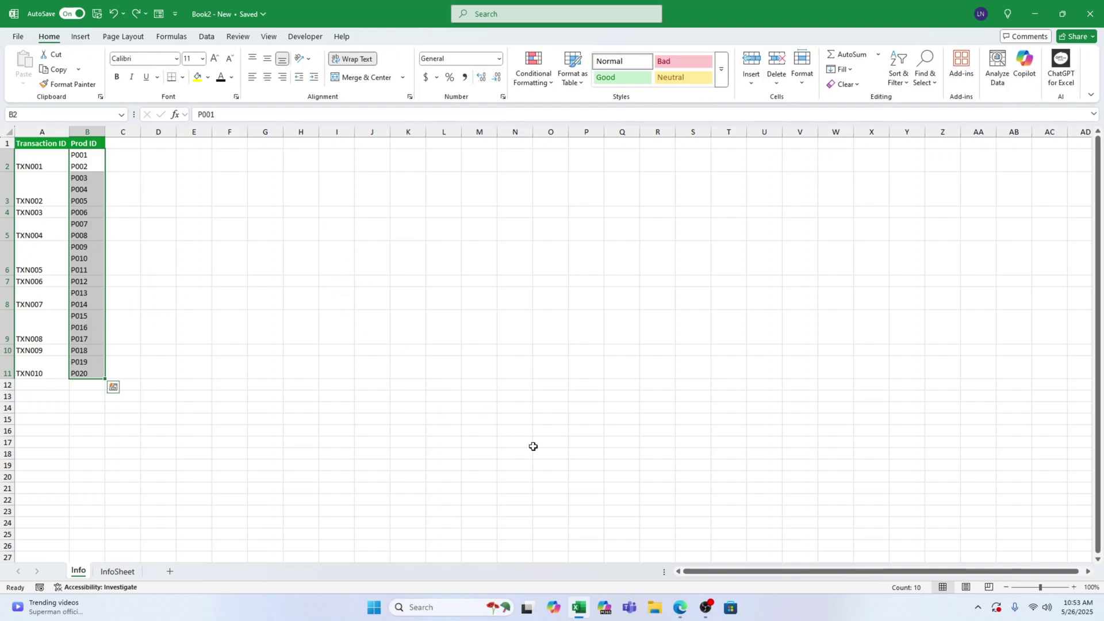
left_click_drag(533, 446, 544, 468)
left_click(570, 482)
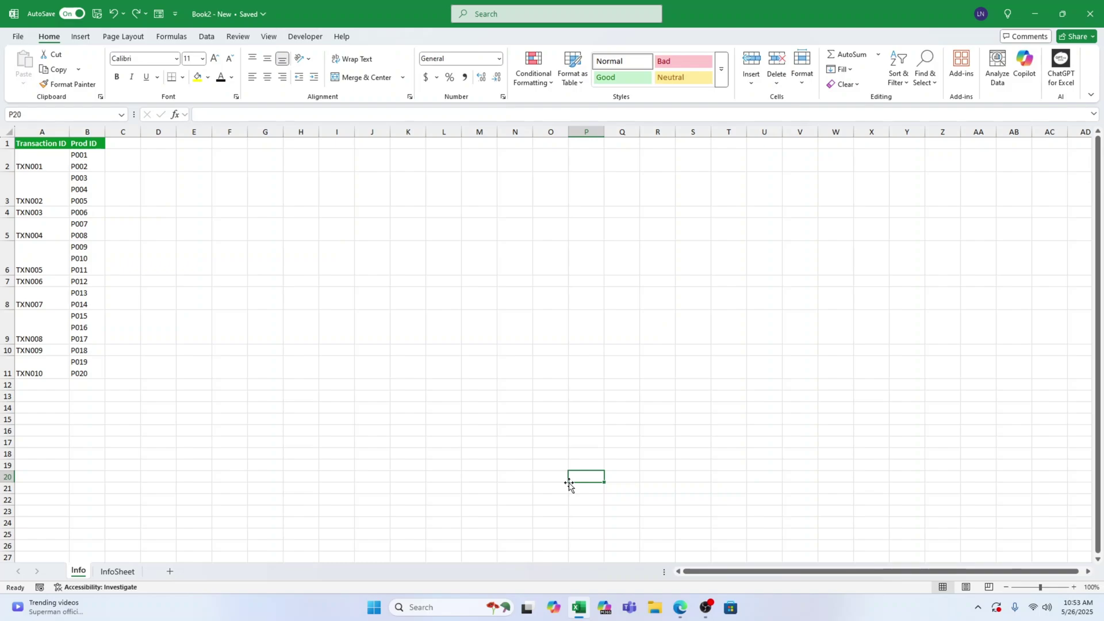
Make A1:B11 a table with headers and load it into Power Query as Table1
left_click_drag(85, 163, 77, 371)
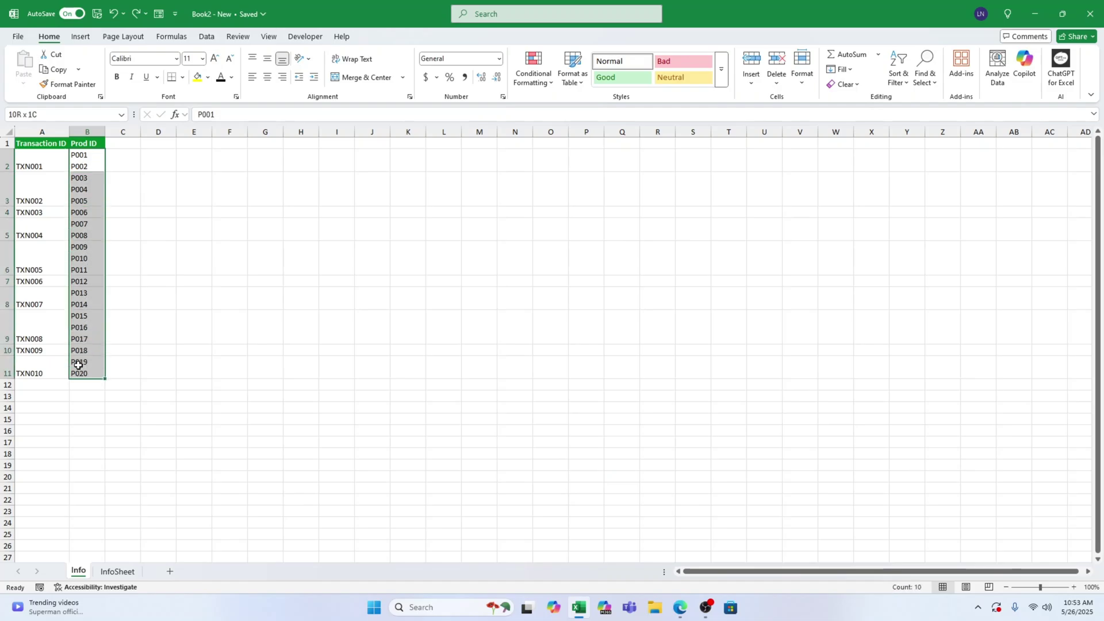
left_click(207, 37)
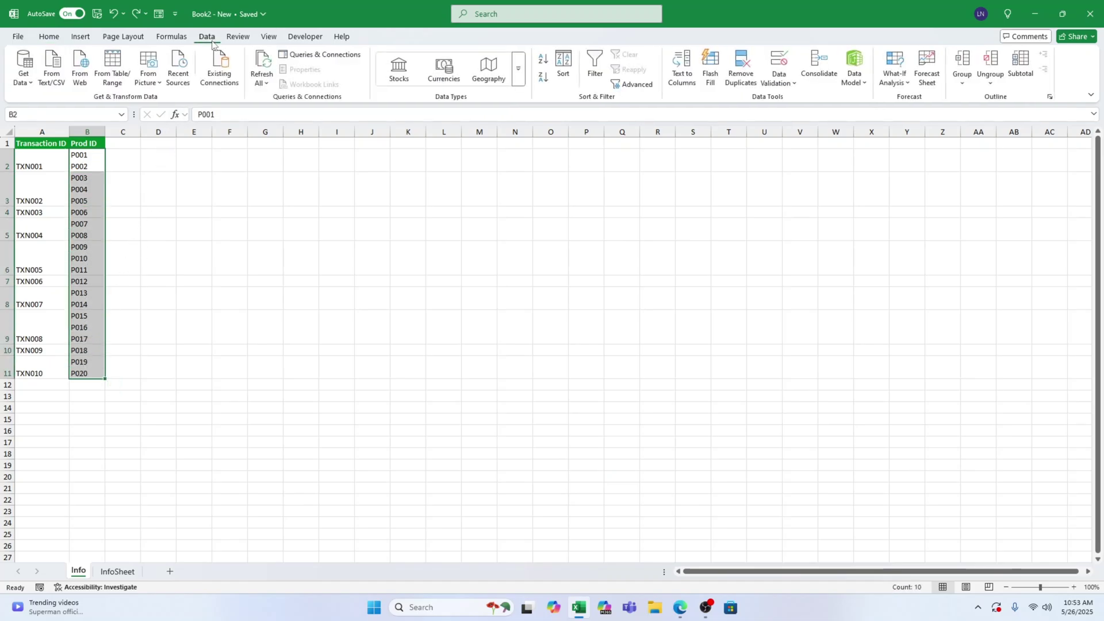
left_click(117, 64)
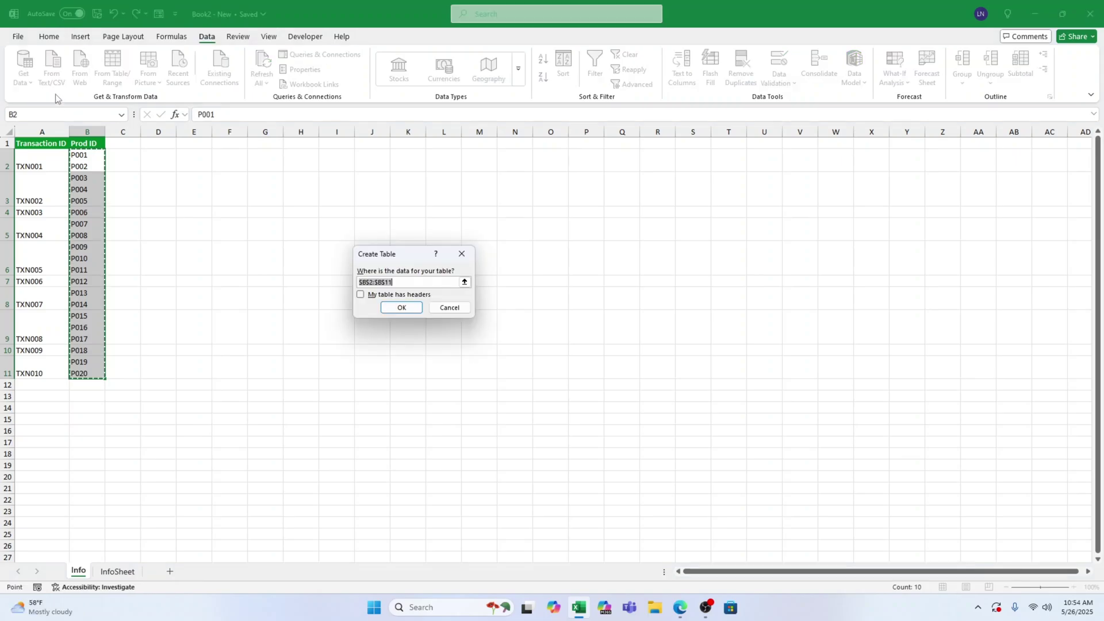
left_click(360, 295)
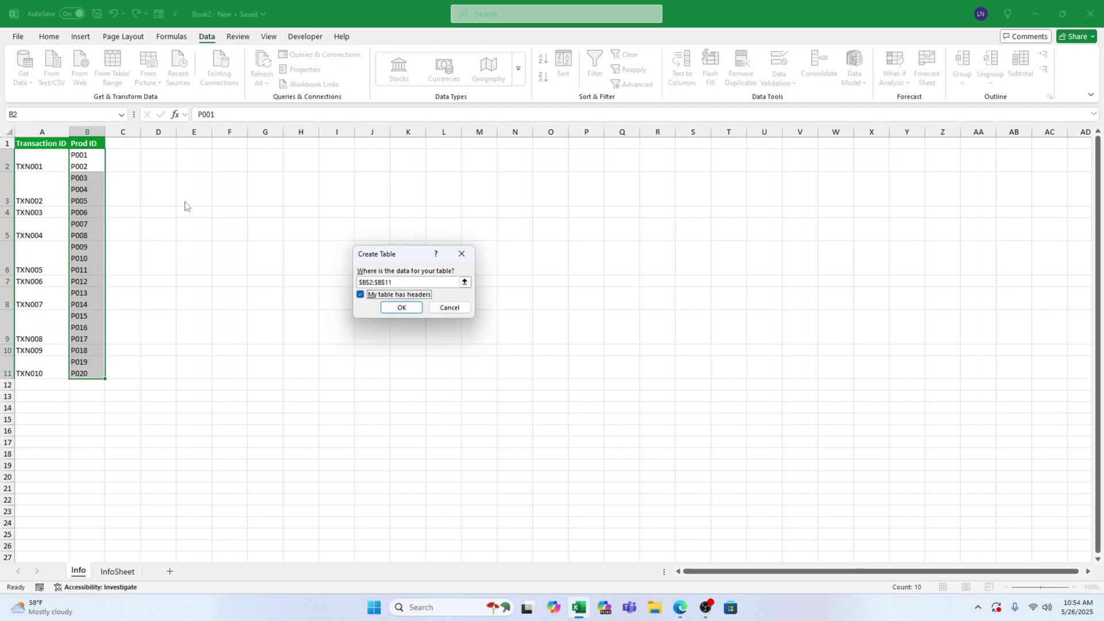
left_click(395, 282)
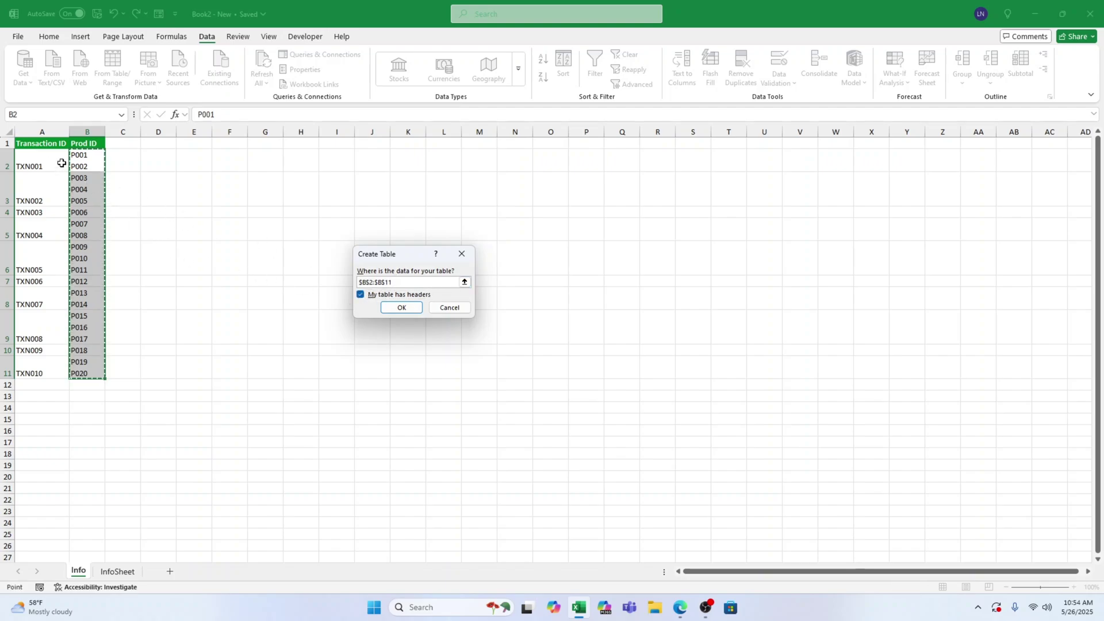
left_click_drag(53, 143, 101, 367)
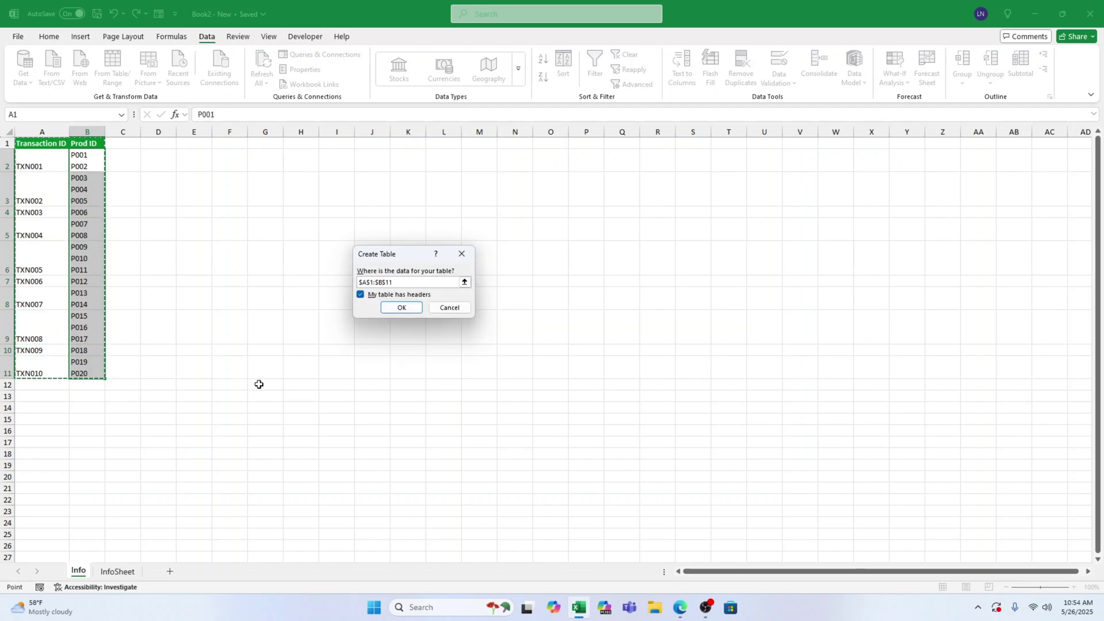
left_click(403, 308)
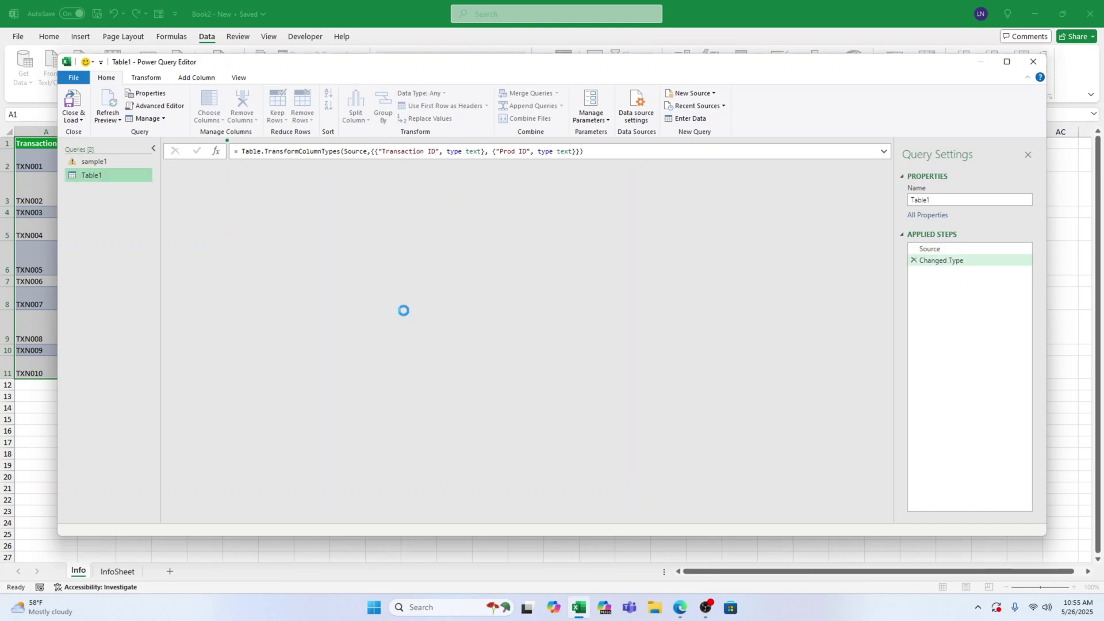
Split Prod ID by a custom Line Feed delimiter into columns Prod ID.1 to Prod ID.3
left_click(323, 191)
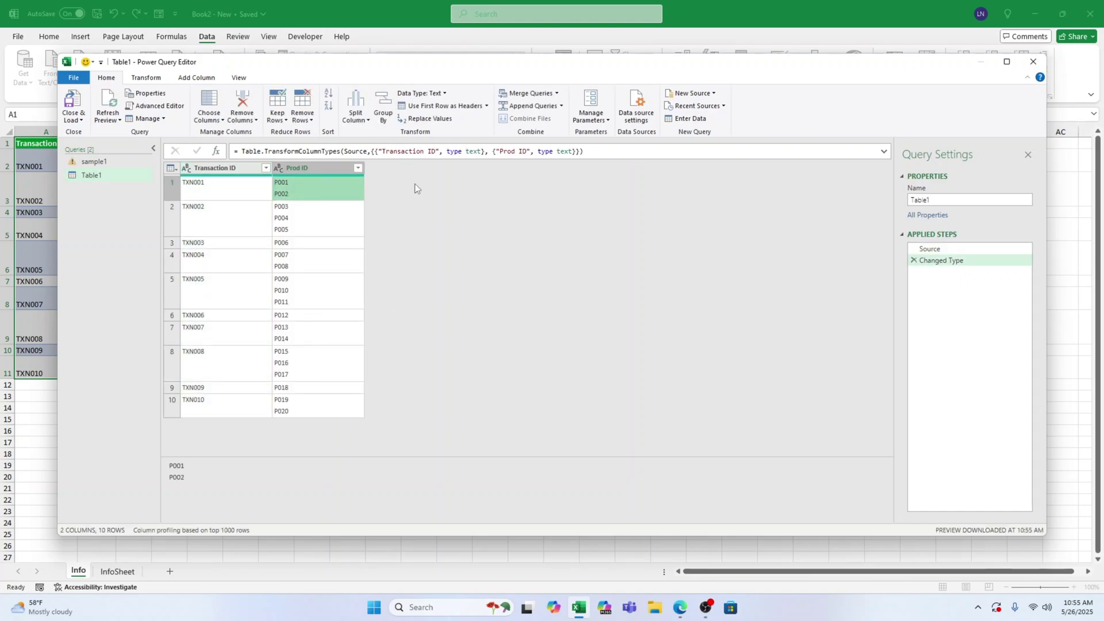
left_click(368, 121)
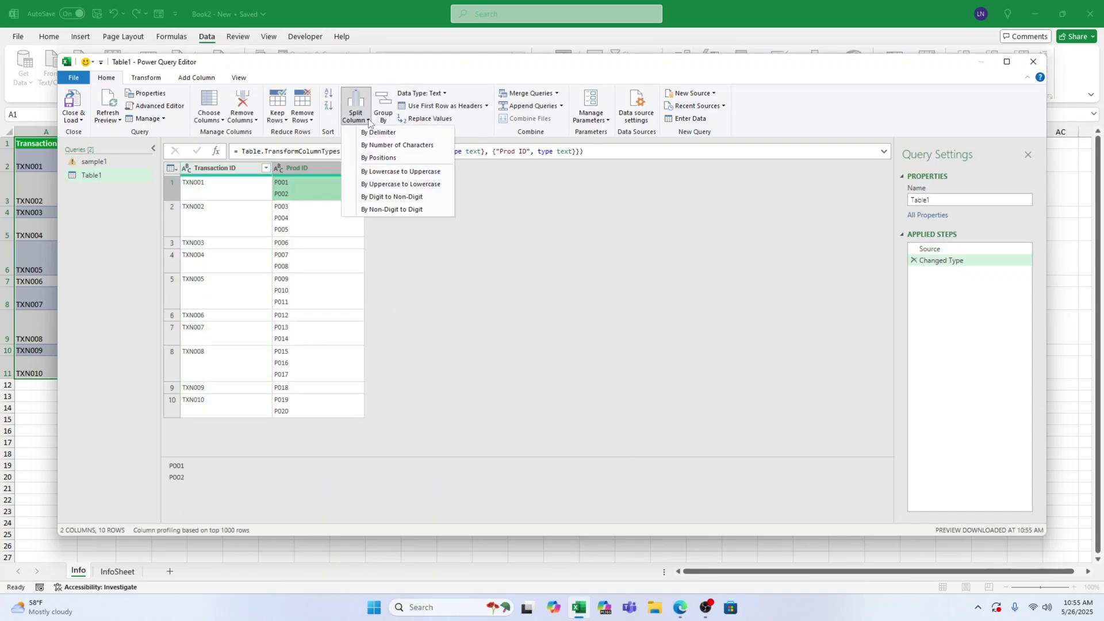
left_click(370, 133)
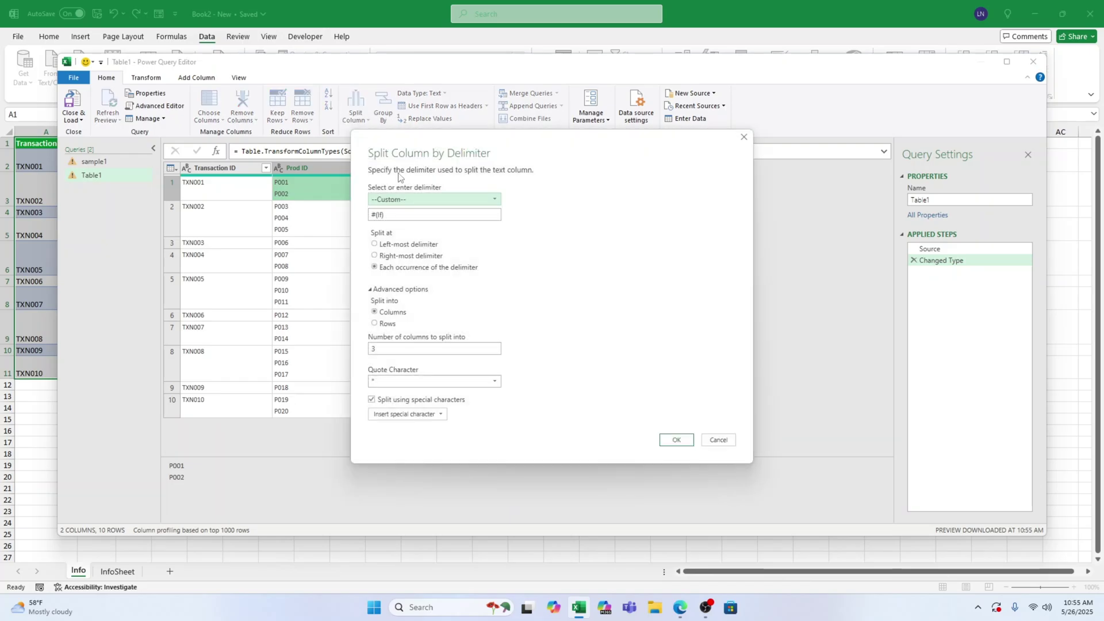
left_click(384, 215)
key("ctrl+a")
key("BackSpace")
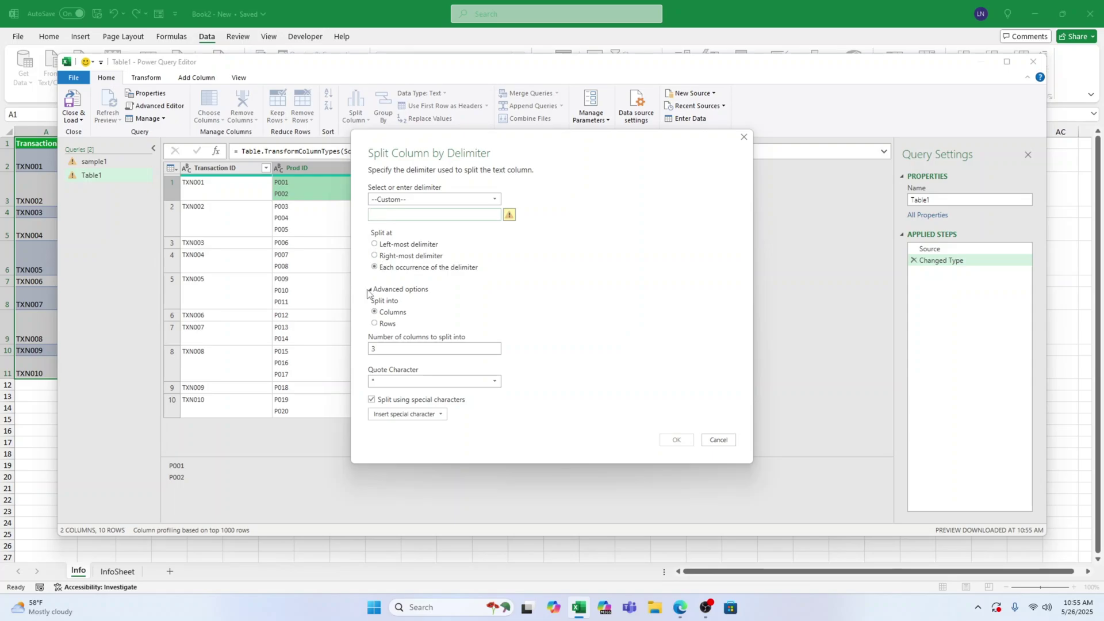
left_click(390, 311)
left_click(405, 414)
left_click(397, 453)
left_click(677, 442)
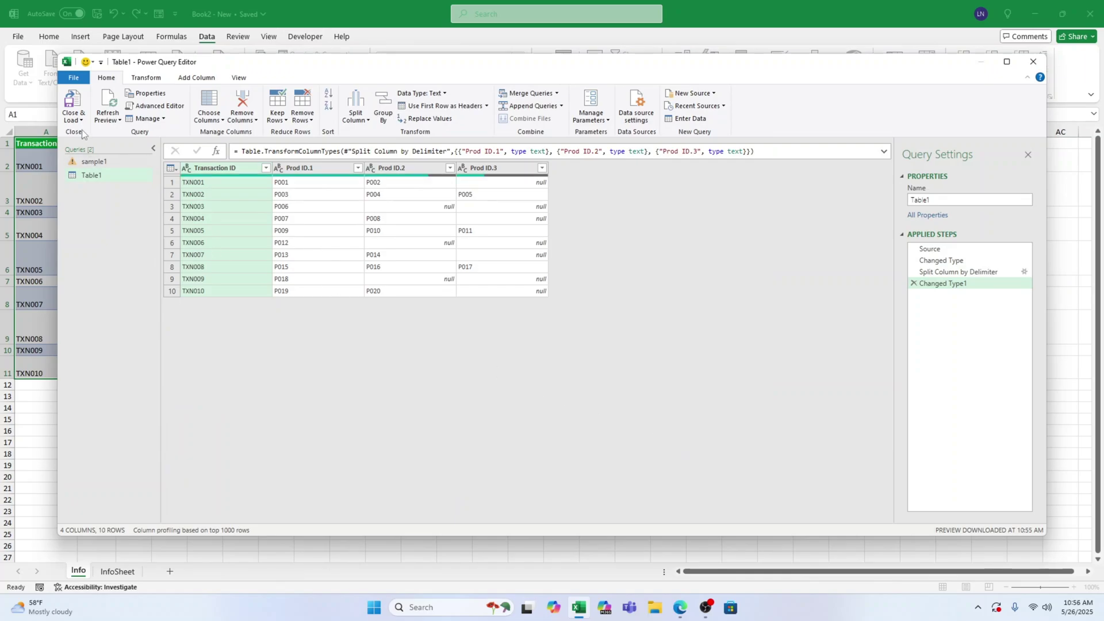
In Table3, split Prod ID by Line Feed into rows, giving 20 one-product rows
left_click(71, 103)
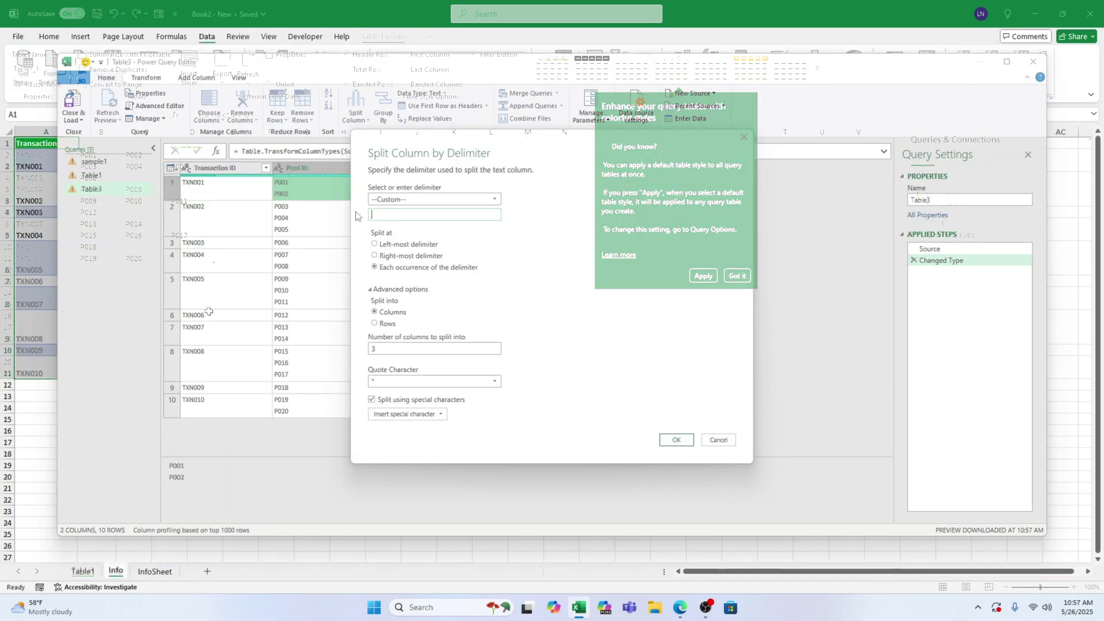
left_click(387, 324)
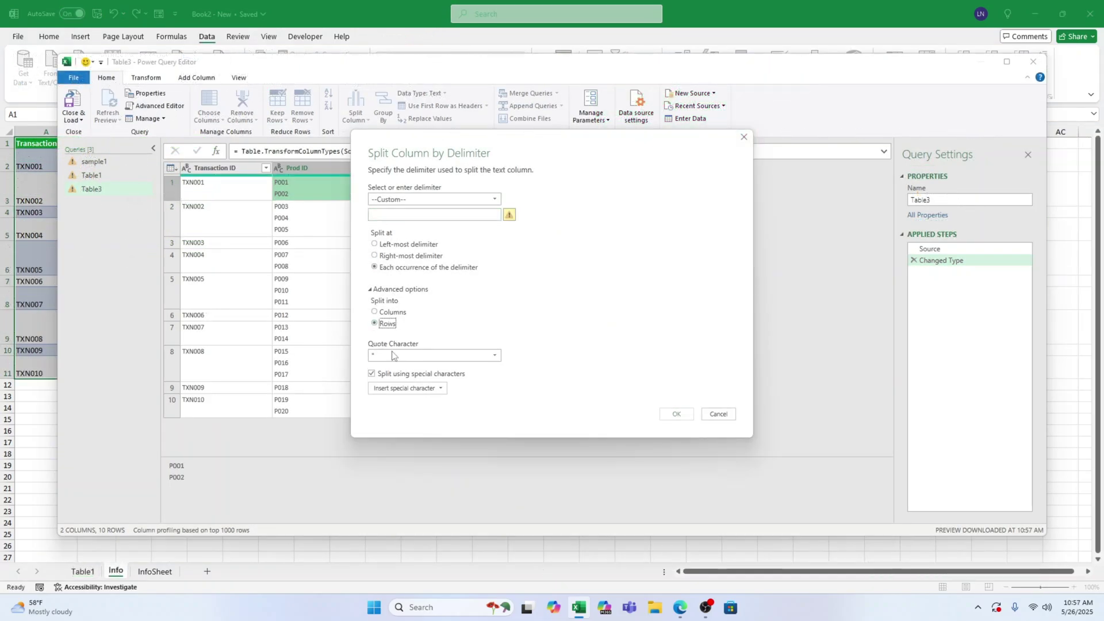
left_click(403, 388)
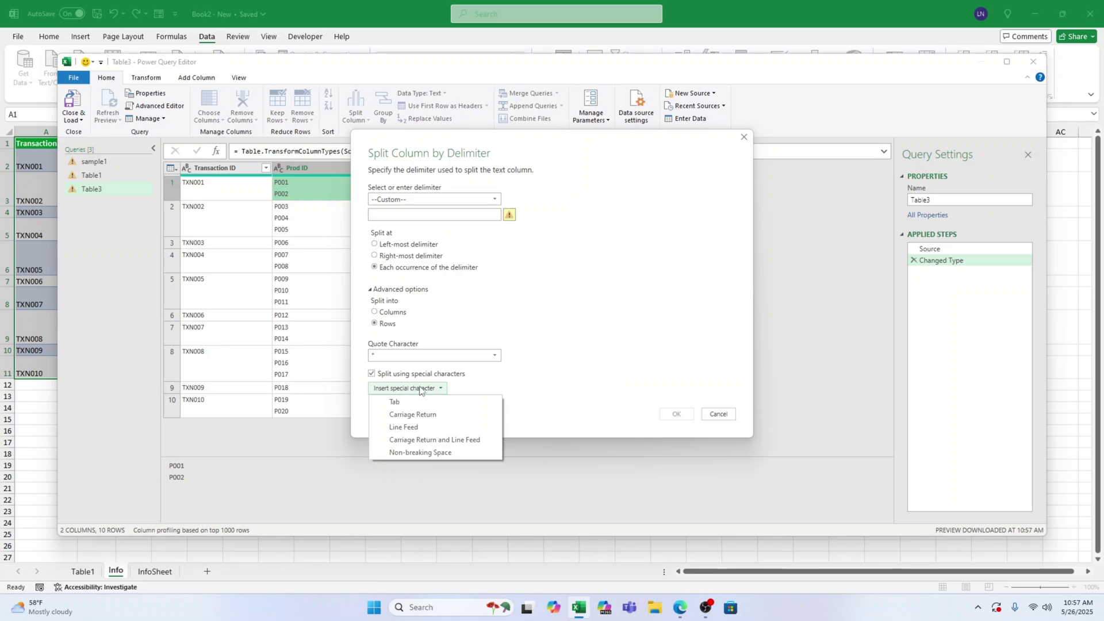
left_click(441, 393)
left_click(431, 391)
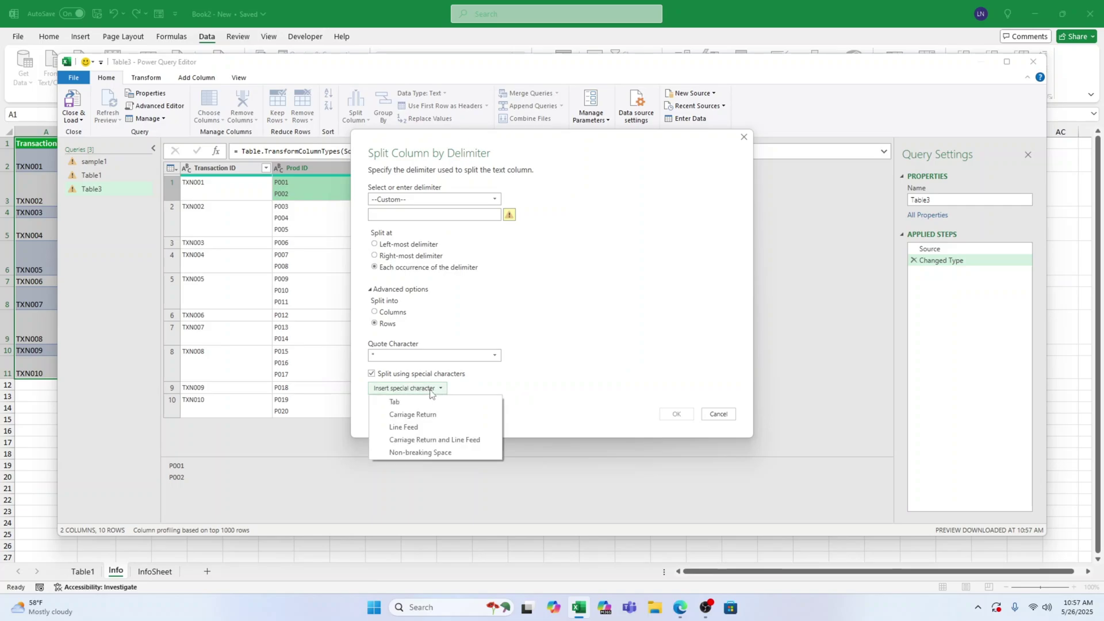
left_click(420, 427)
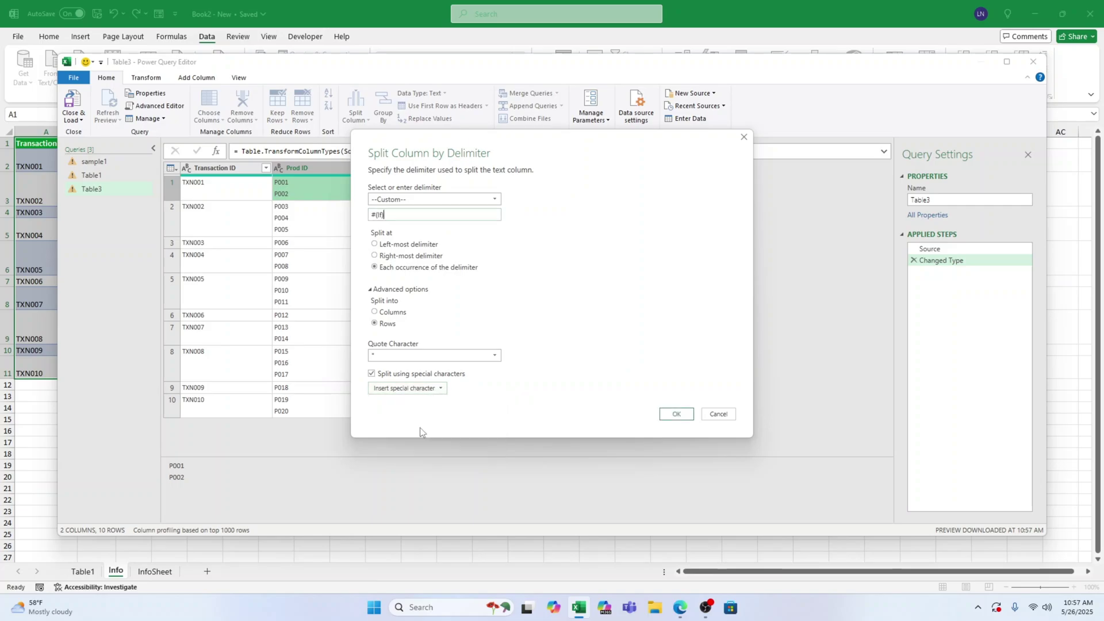
left_click(677, 417)
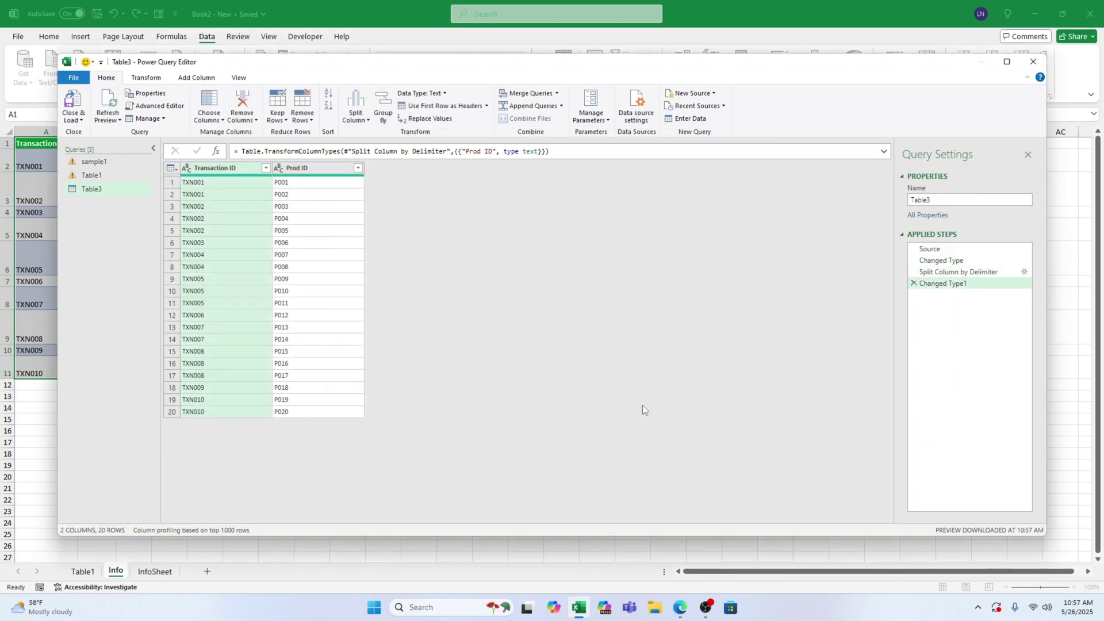
Load the row-split query onto a new Table3 sheet, then bring up the Data tab
left_click(72, 105)
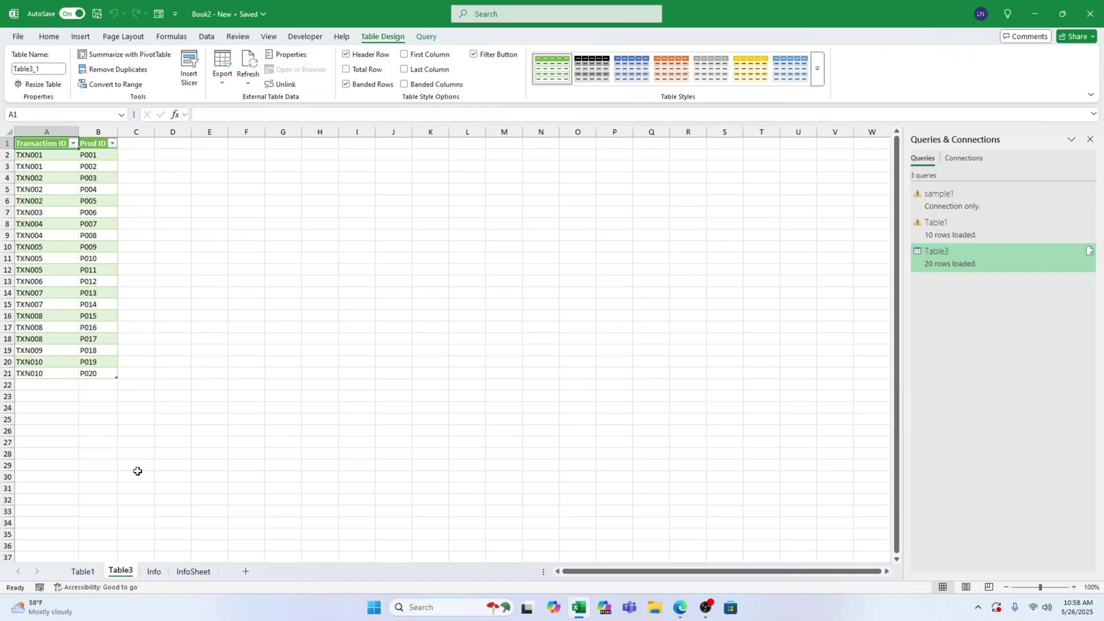
left_click(207, 37)
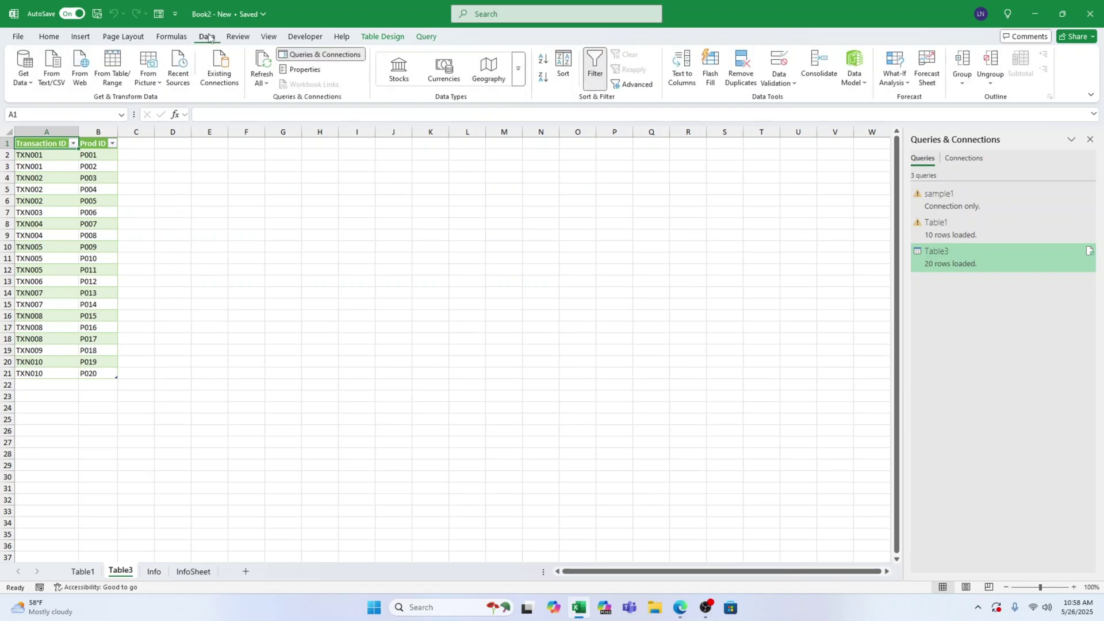
Keep the Queries & Connections pane open and delete the Table3 sheet
left_click(313, 56)
left_click(314, 56)
right_click(124, 571)
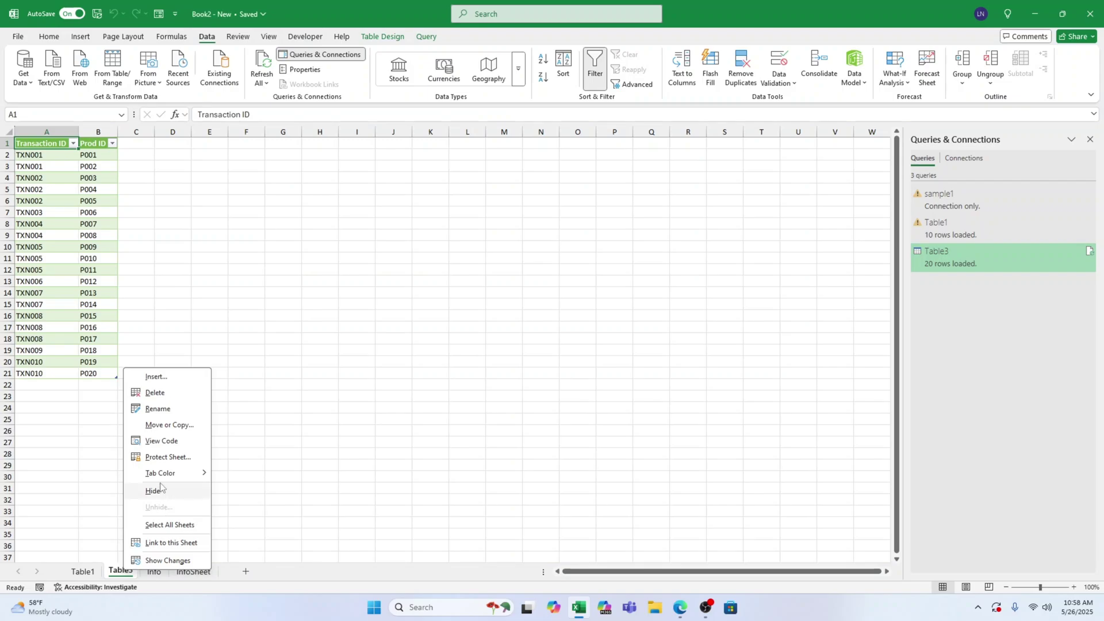
left_click(152, 392)
left_click(537, 335)
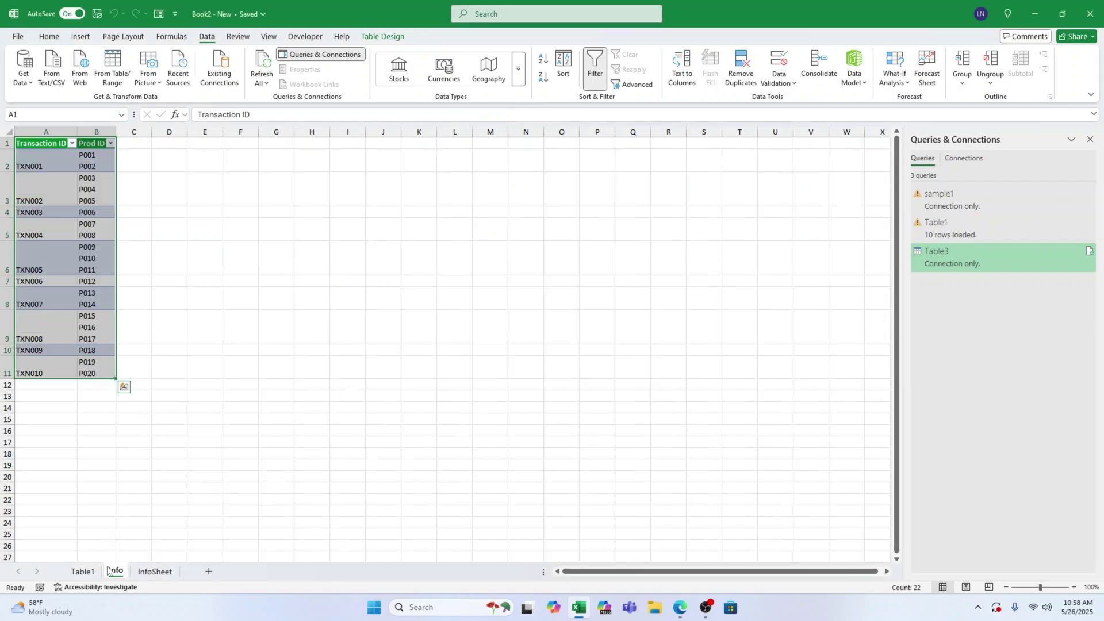
Delete the Table1 sheet and select column A
right_click(91, 569)
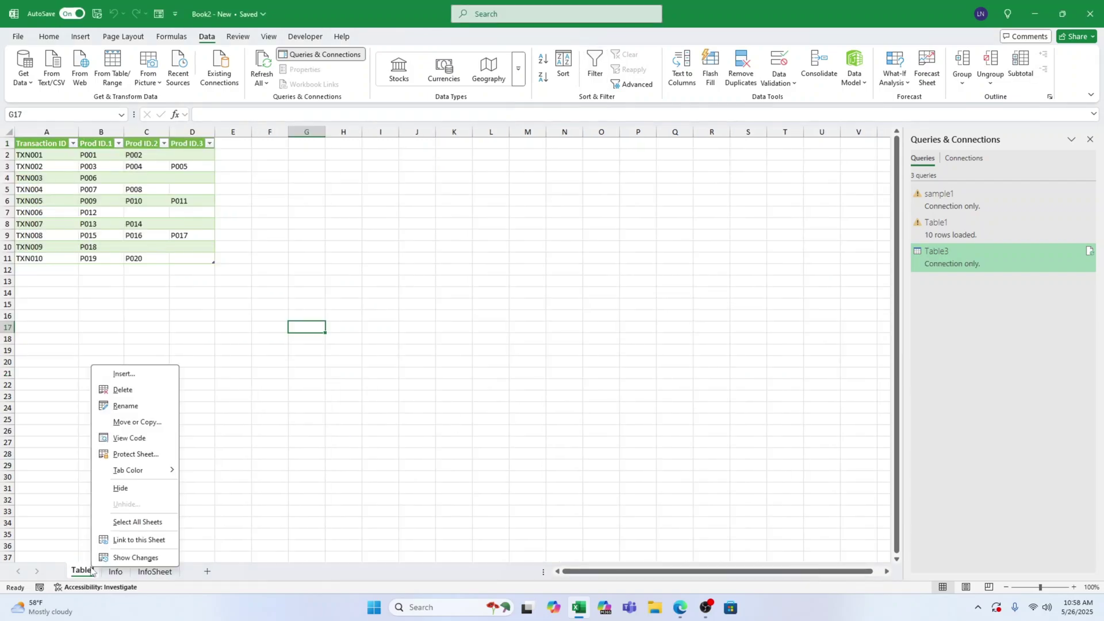
left_click(123, 390)
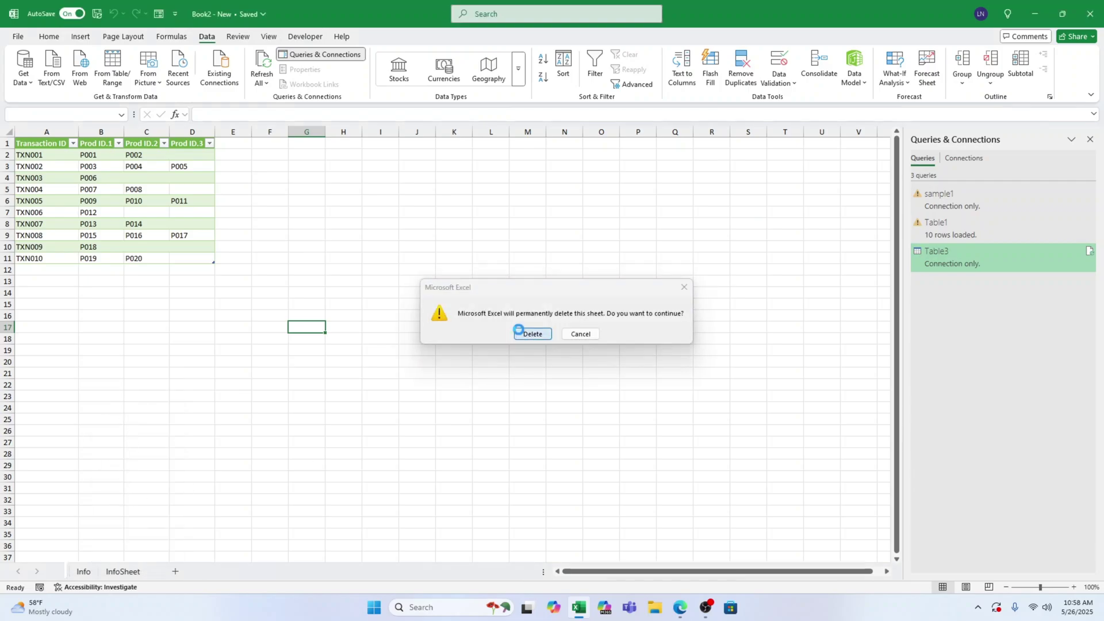
left_click(530, 331)
left_click(56, 136)
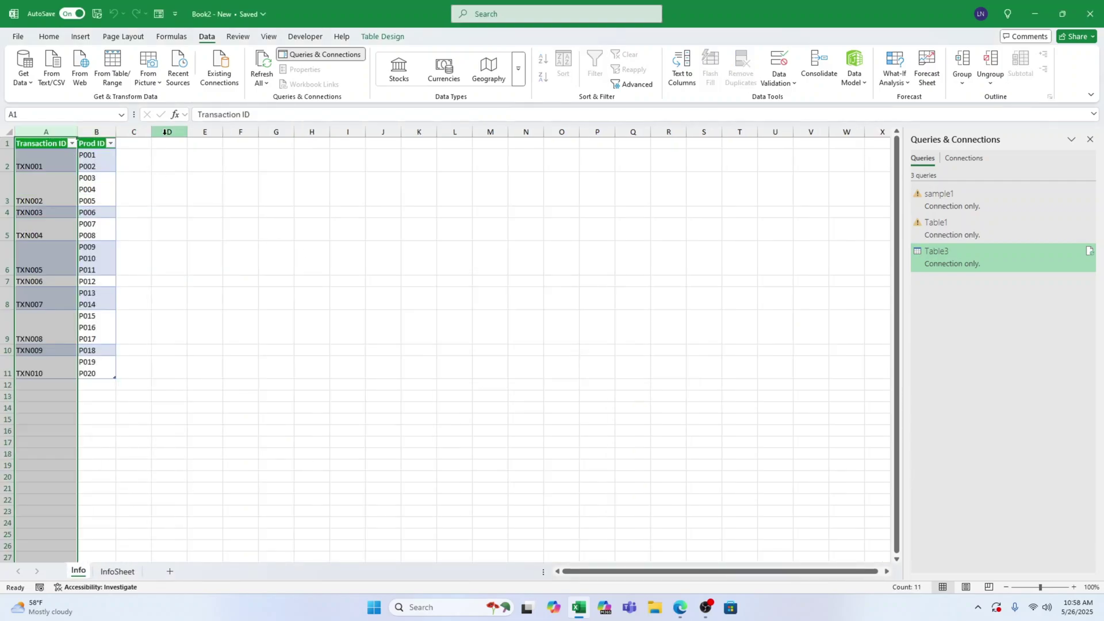